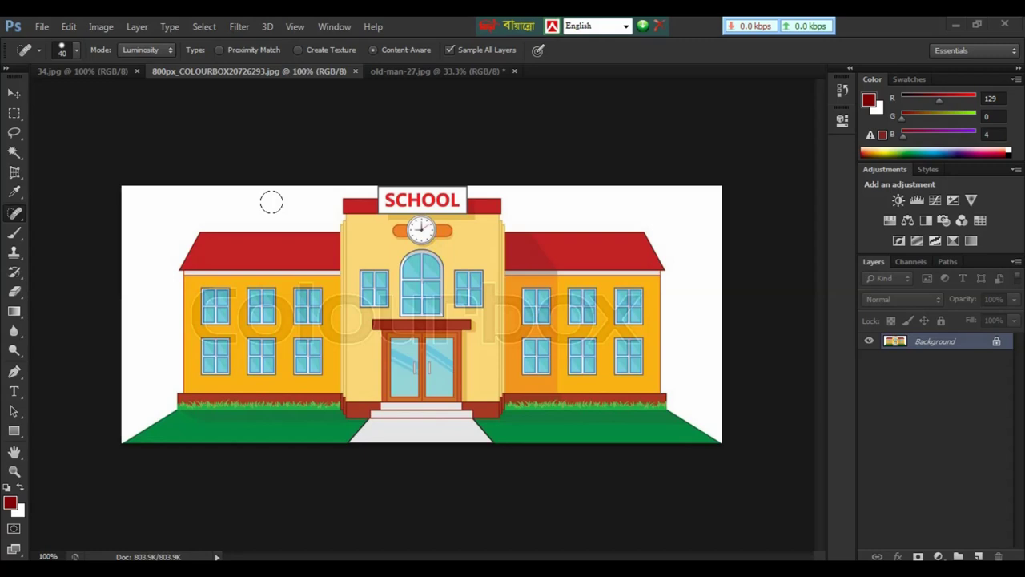
# Switch from old-man-27.jpg to the 34.jpg portrait of the woman with red flowers
pyautogui.click(418, 72)
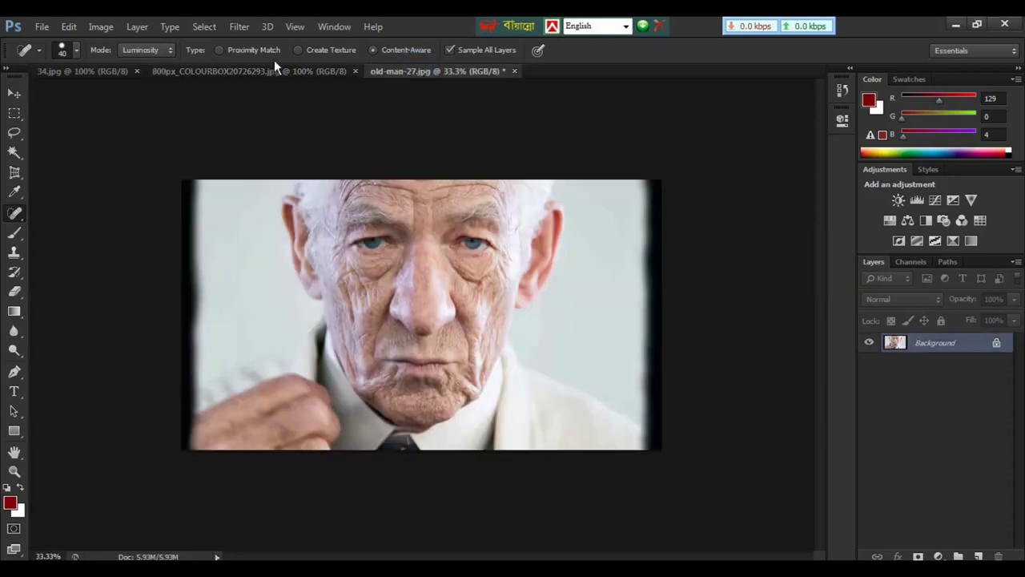
pyautogui.click(109, 73)
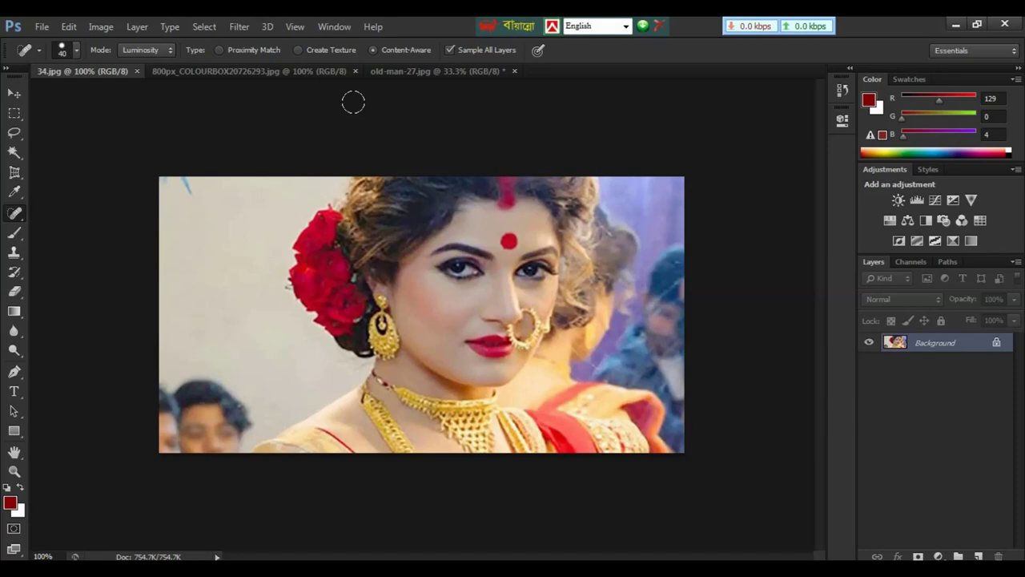
# Zoom the portrait to 200%, undo the last edit, and reset the foreground colour to black
pyautogui.hotkey('ctrl', '+')
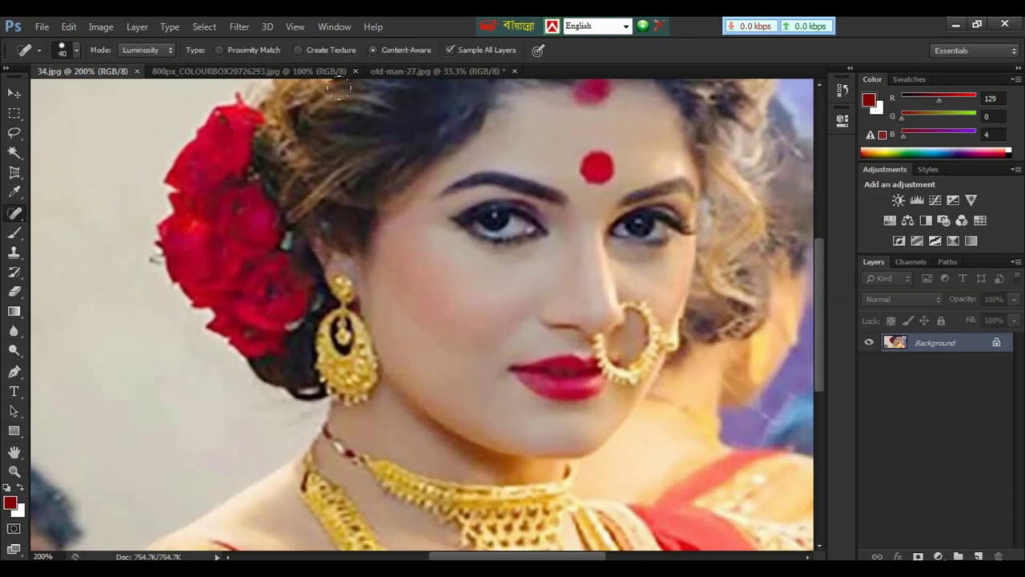
pyautogui.press('ctrl')
pyautogui.press('alt')
pyautogui.hotkey('ctrl', 'alt', 'z')
pyautogui.press('d')
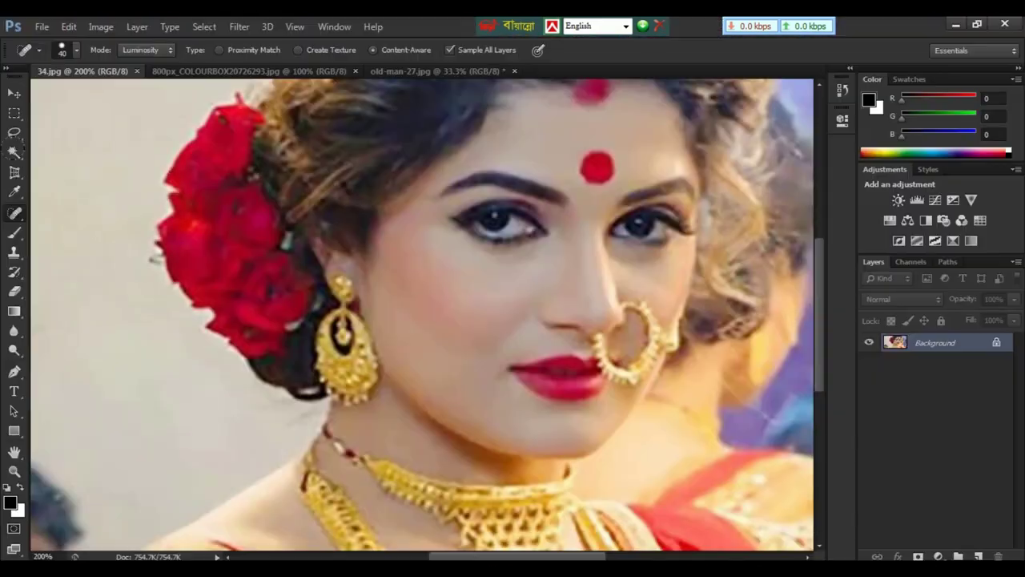
pyautogui.press('b')
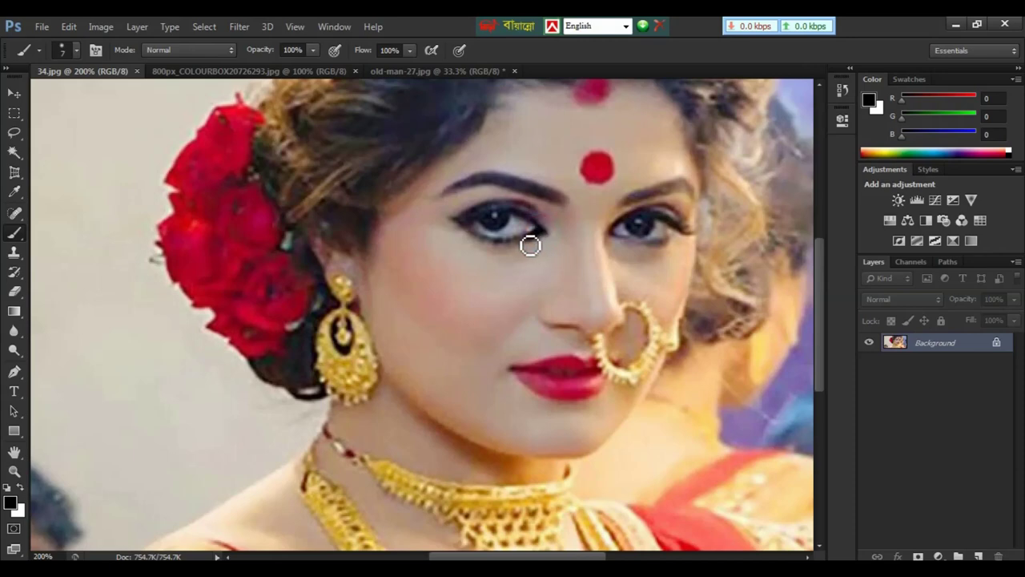
pyautogui.moveTo(516, 249); pyautogui.dragTo(472, 265)
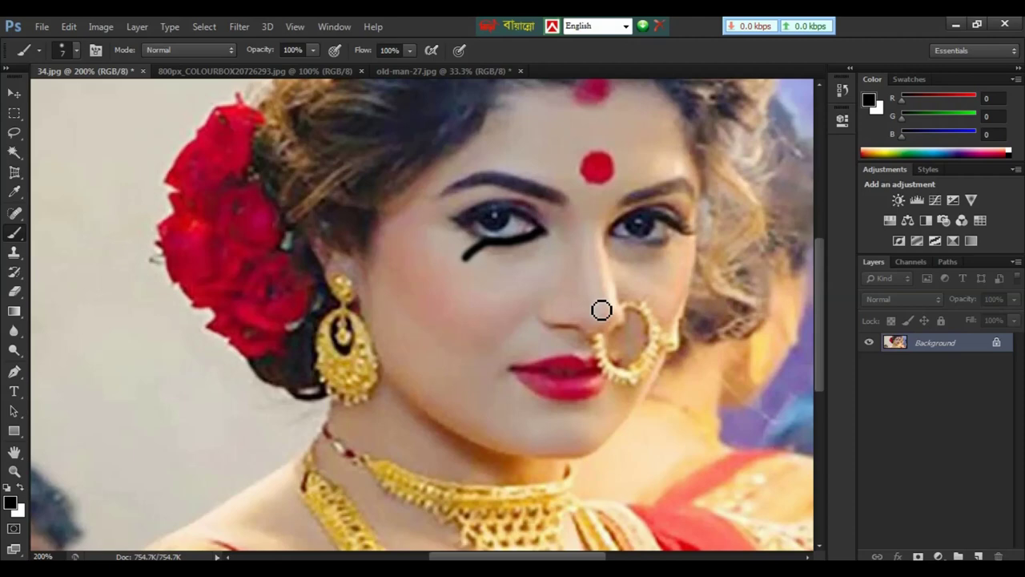
pyautogui.hotkey('ctrl', 'z')
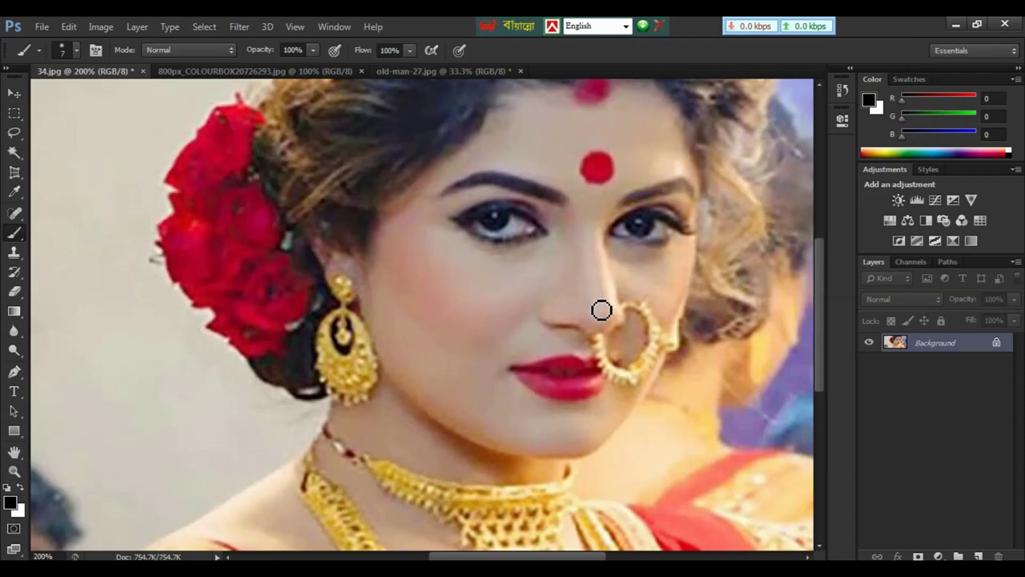
pyautogui.moveTo(549, 243); pyautogui.dragTo(470, 235)
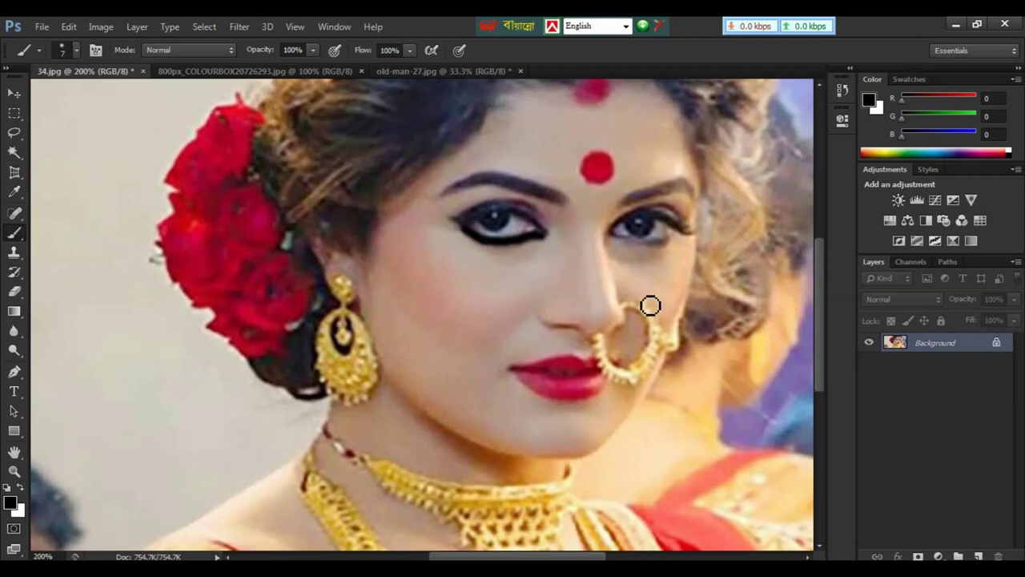
pyautogui.hotkey('ctrl', 'z')
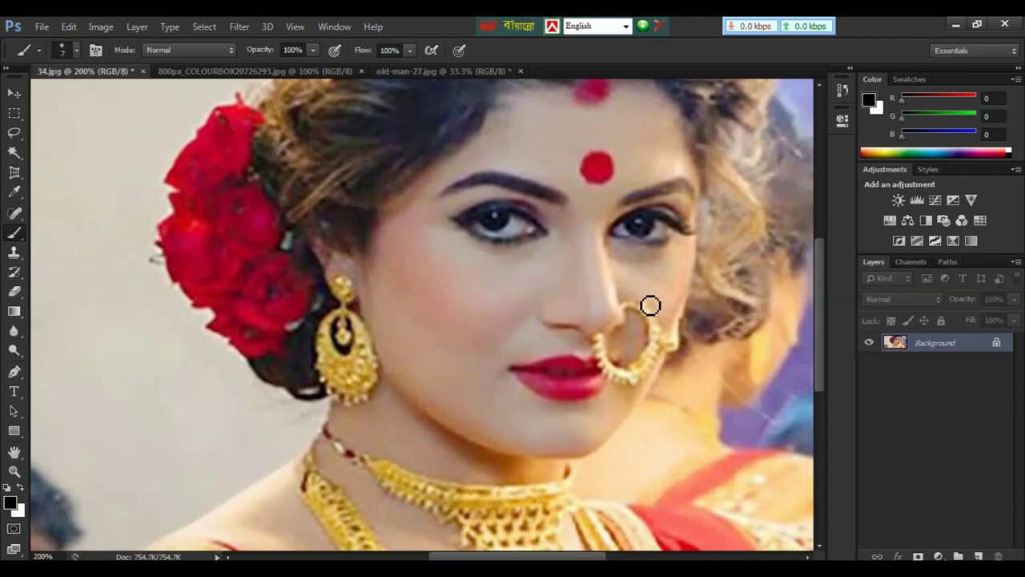
pyautogui.hotkey('ctrl', '-')
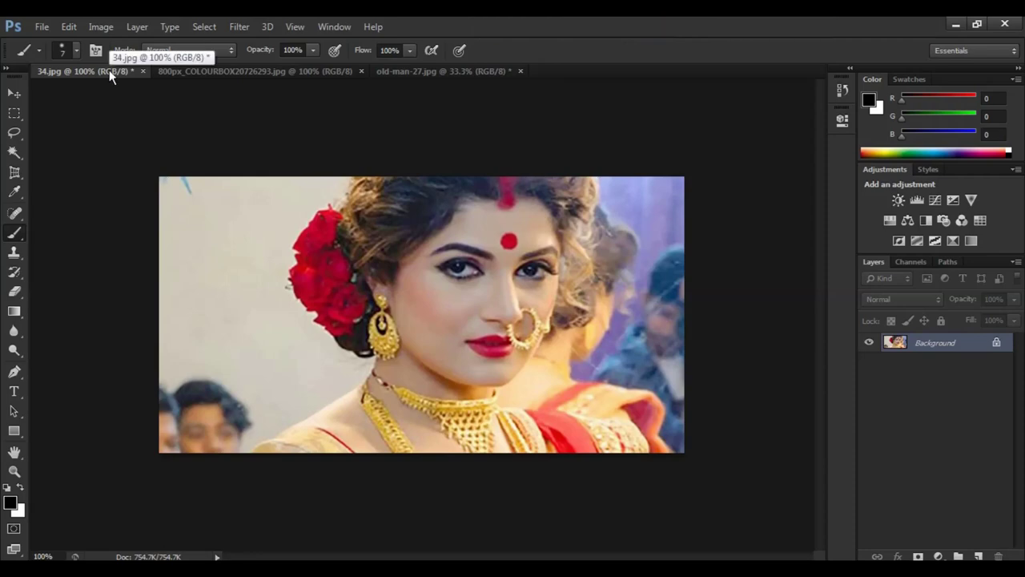
# Display only the Blue channel of 34.jpg in greyscale using Ctrl+5
pyautogui.hotkey('ctrl', '5')
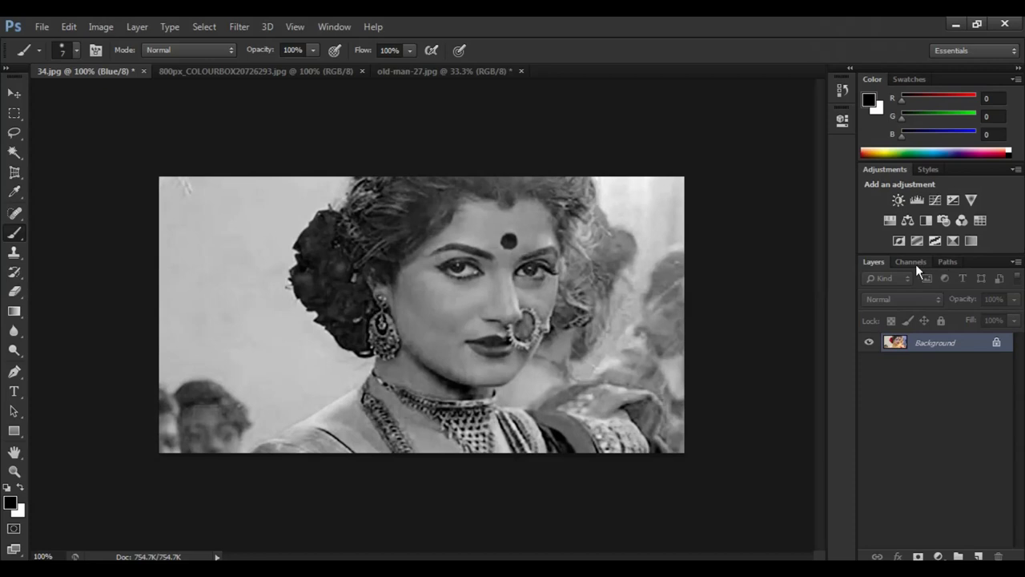
# Restore the RGB composite in Channels, then bring up the 800px_COLOURBOX school illustration
pyautogui.click(916, 264)
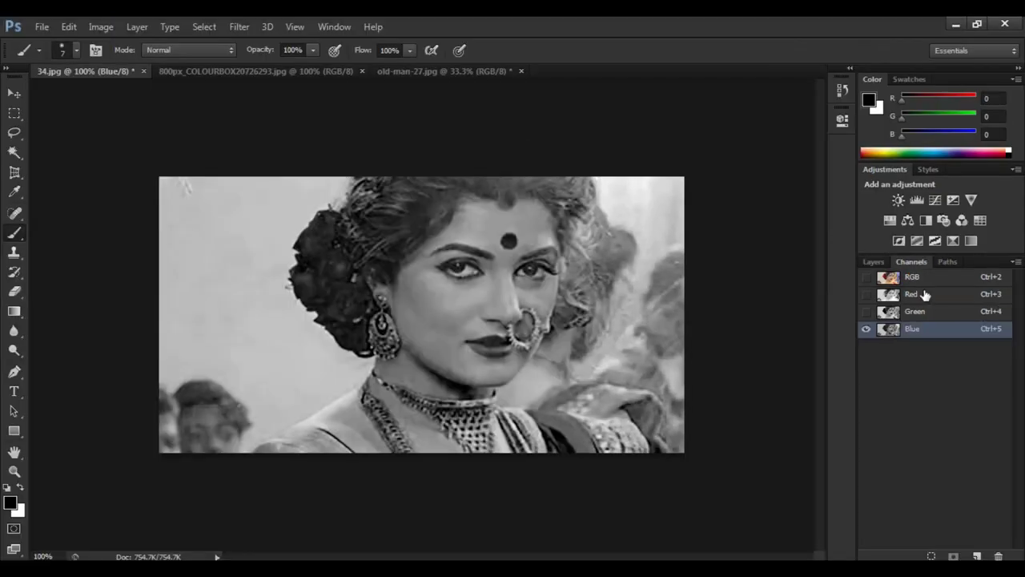
pyautogui.click(914, 280)
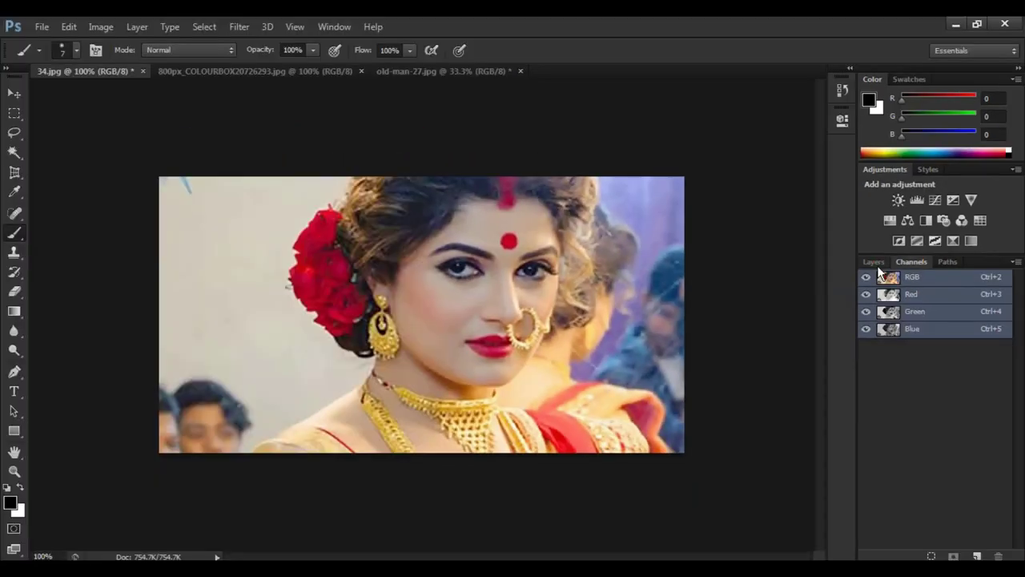
pyautogui.click(874, 262)
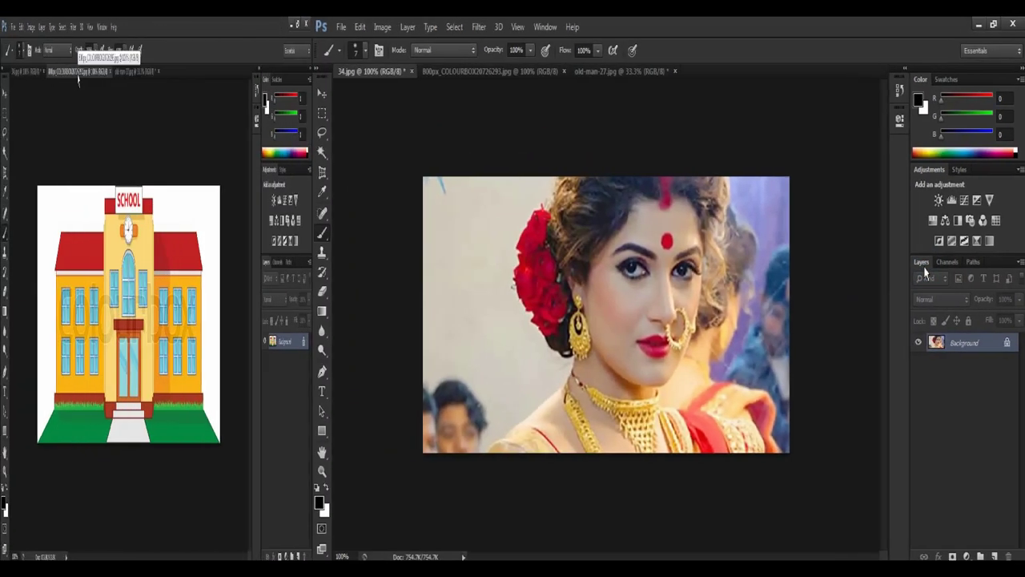
pyautogui.click(245, 71)
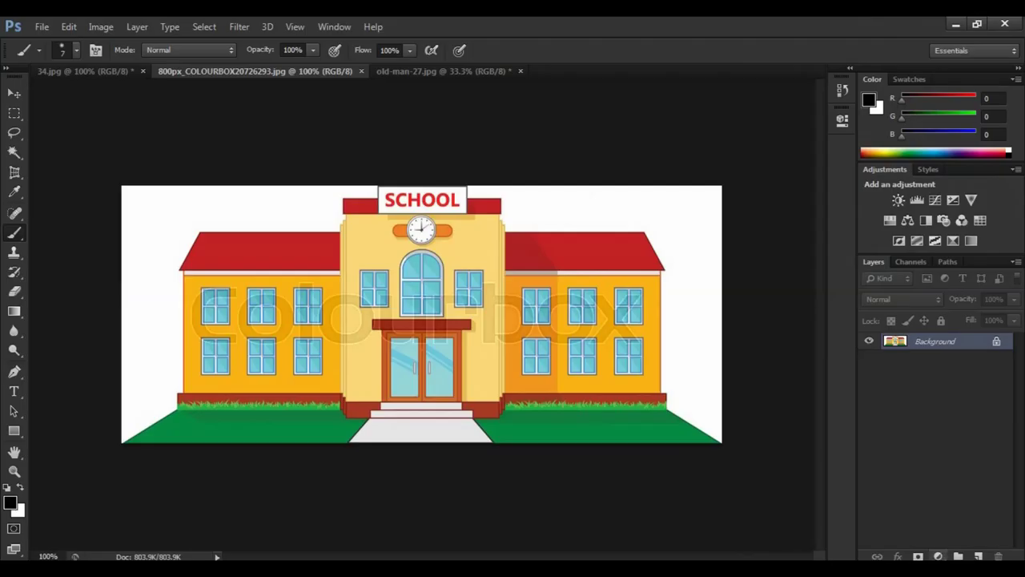
# Add a Black & White adjustment layer, trial the Reds and Greens sliders, then reset to defaults
pyautogui.click(937, 556)
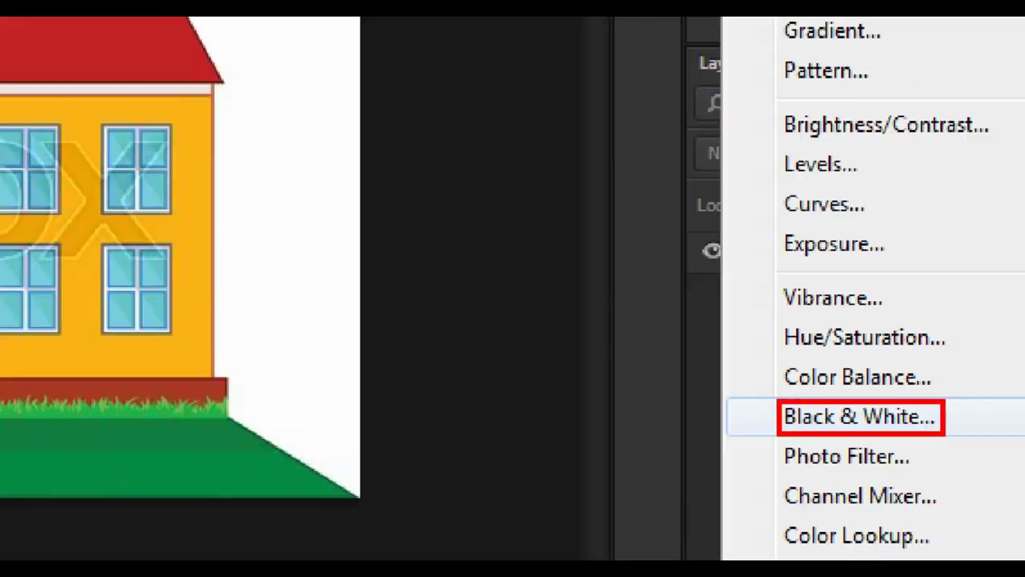
pyautogui.click(946, 405)
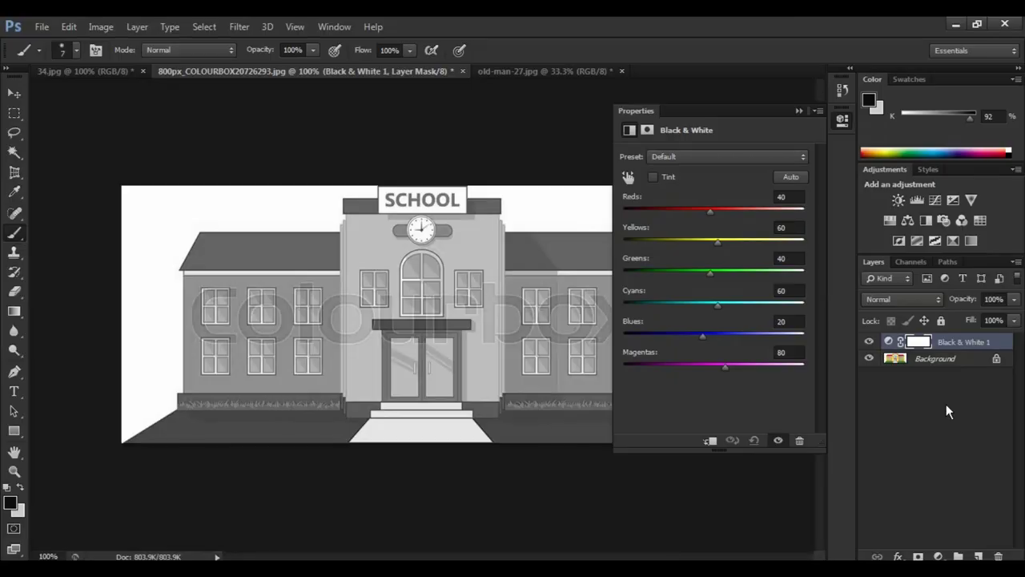
pyautogui.moveTo(725, 111)
pyautogui.mouseDown()
pyautogui.moveTo(751, 119)
pyautogui.moveTo(726, 116)
pyautogui.mouseUp()
pyautogui.moveTo(713, 212)
pyautogui.mouseDown()
pyautogui.moveTo(680, 211)
pyautogui.moveTo(699, 210)
pyautogui.moveTo(737, 245)
pyautogui.moveTo(700, 249)
pyautogui.moveTo(745, 251)
pyautogui.moveTo(707, 258)
pyautogui.mouseUp()
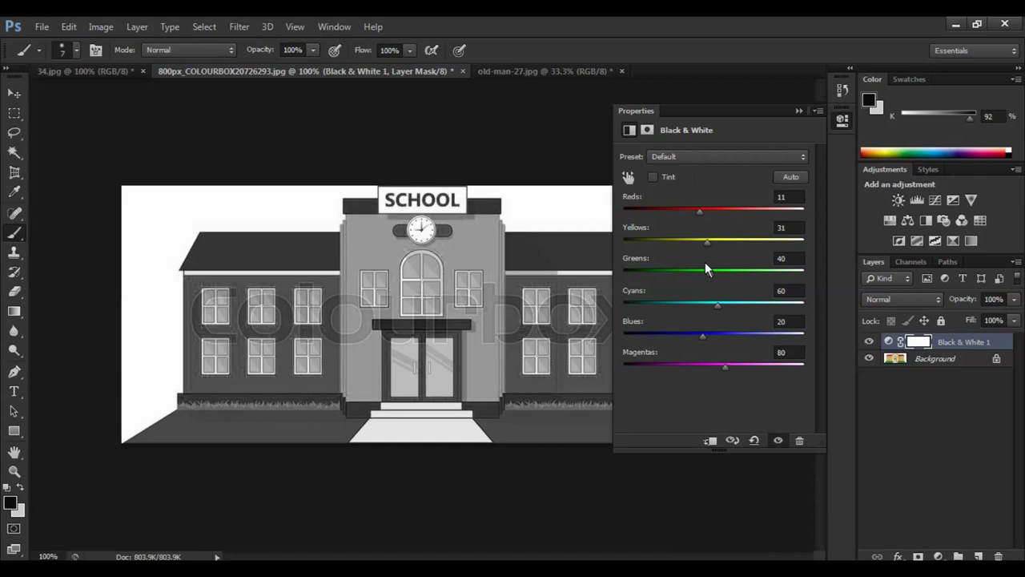
pyautogui.moveTo(709, 269)
pyautogui.mouseDown()
pyautogui.moveTo(682, 270)
pyautogui.moveTo(726, 266)
pyautogui.moveTo(672, 263)
pyautogui.moveTo(686, 265)
pyautogui.mouseUp()
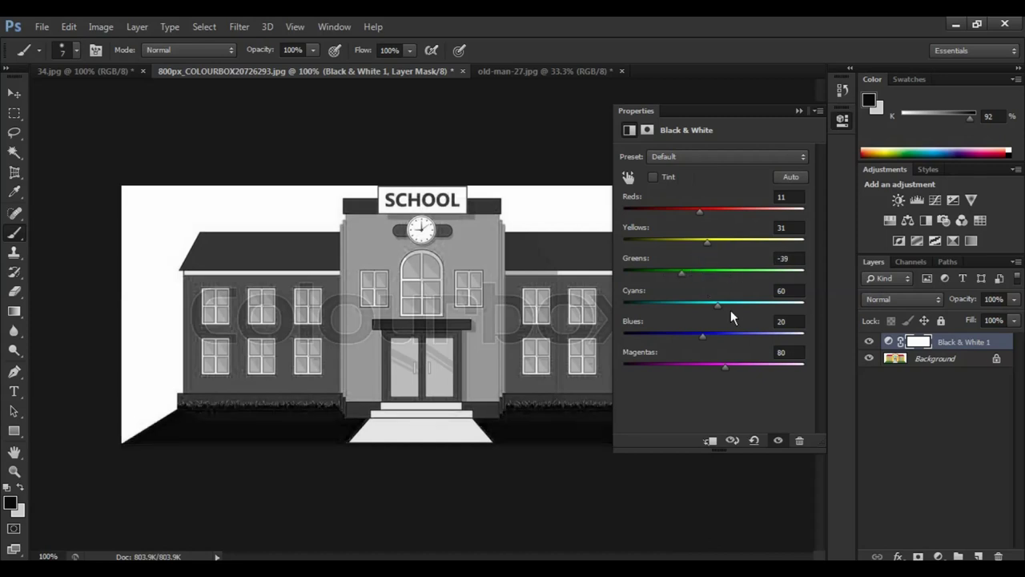
pyautogui.click(754, 440)
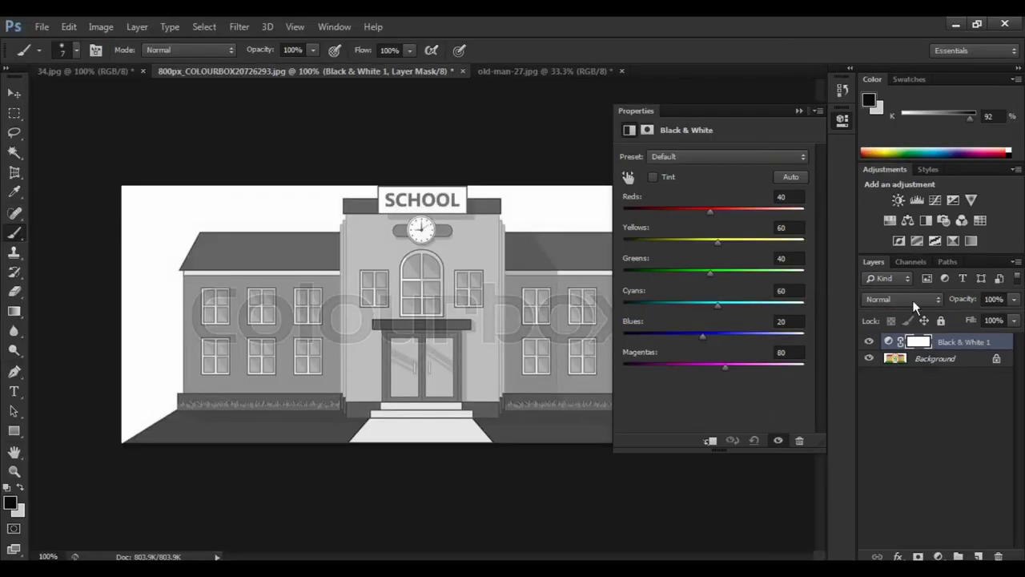
# Change the Black & White 1 layer's blend mode to Luminosity
pyautogui.click(912, 300)
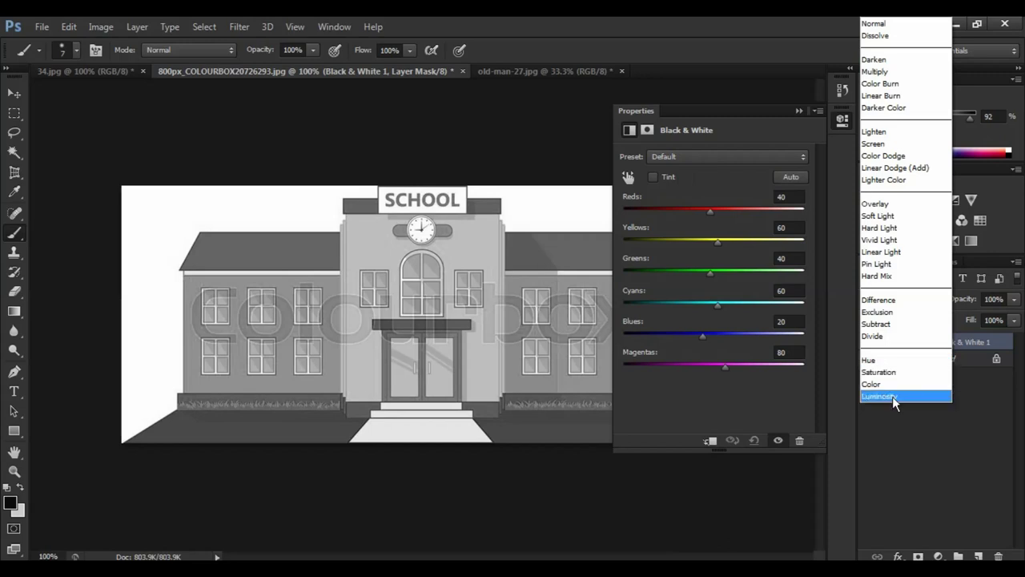
pyautogui.click(892, 396)
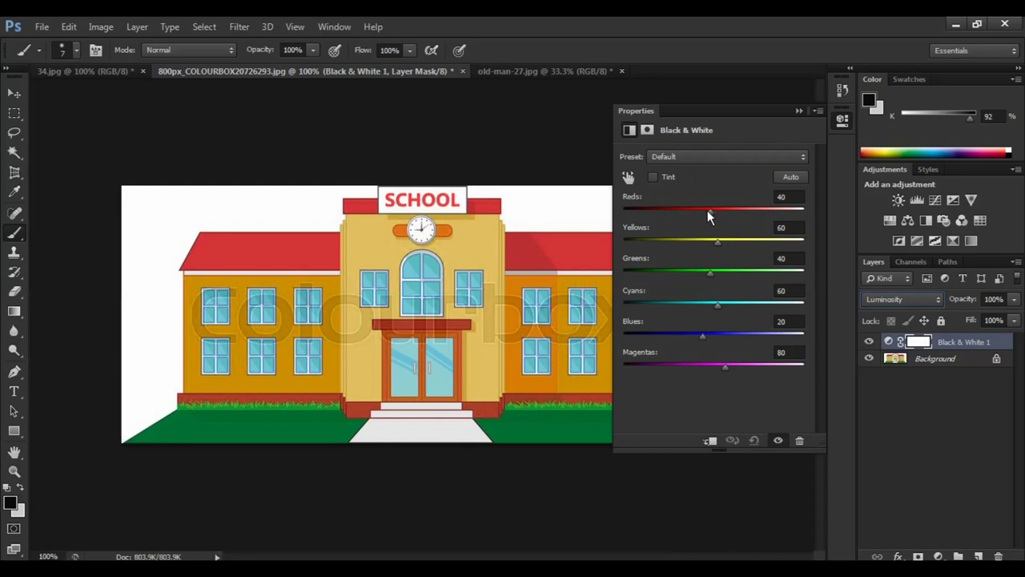
# Adjust the Black & White sliders to Reds -8, Yellows 85, Greens 11, Blues -99
pyautogui.moveTo(707, 211); pyautogui.dragTo(690, 213)
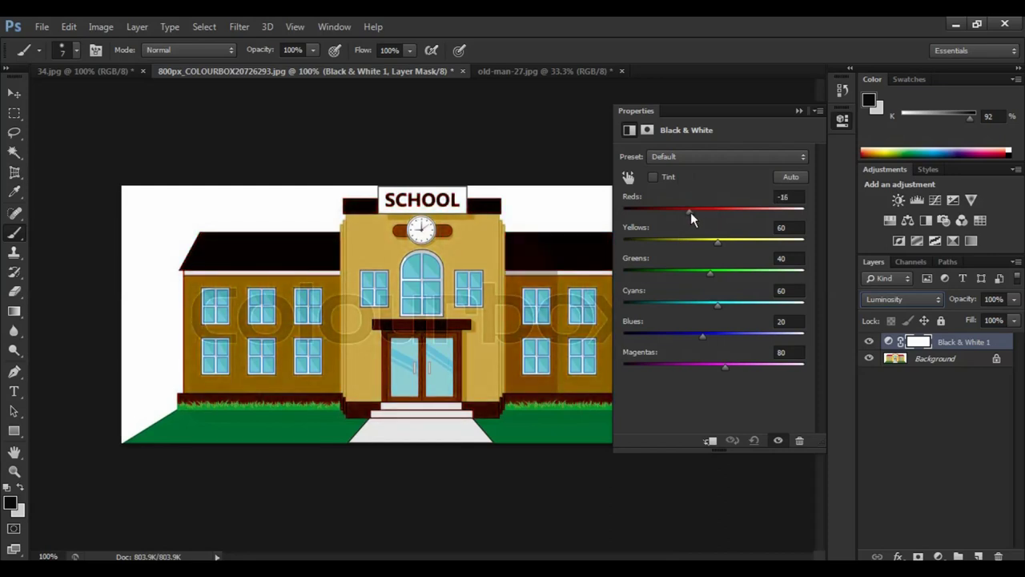
pyautogui.moveTo(690, 213); pyautogui.dragTo(693, 212)
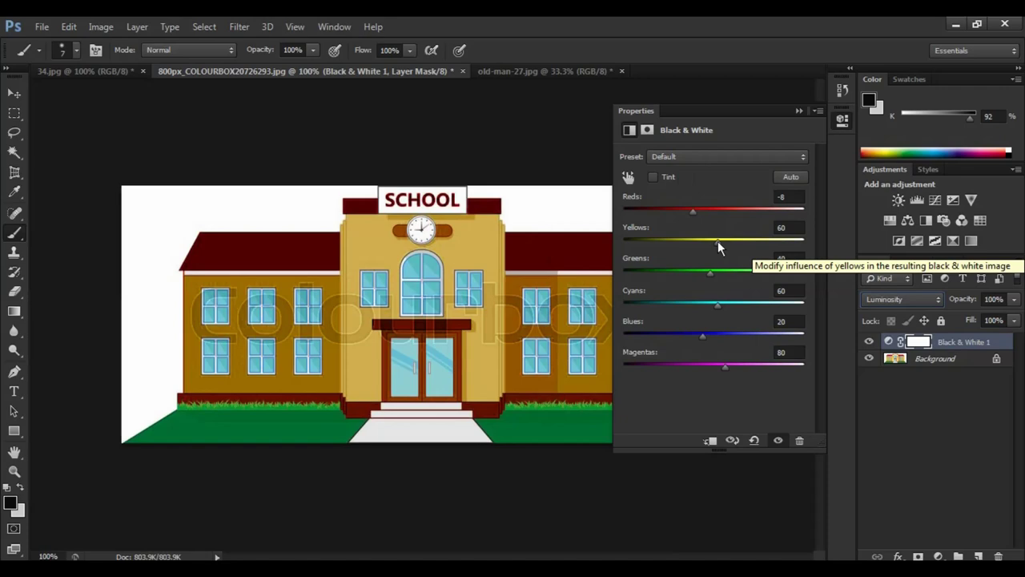
pyautogui.moveTo(717, 241)
pyautogui.mouseDown()
pyautogui.moveTo(751, 241)
pyautogui.moveTo(704, 246)
pyautogui.moveTo(748, 246)
pyautogui.moveTo(726, 247)
pyautogui.moveTo(732, 96)
pyautogui.moveTo(755, 98)
pyautogui.moveTo(660, 161)
pyautogui.moveTo(700, 161)
pyautogui.mouseUp()
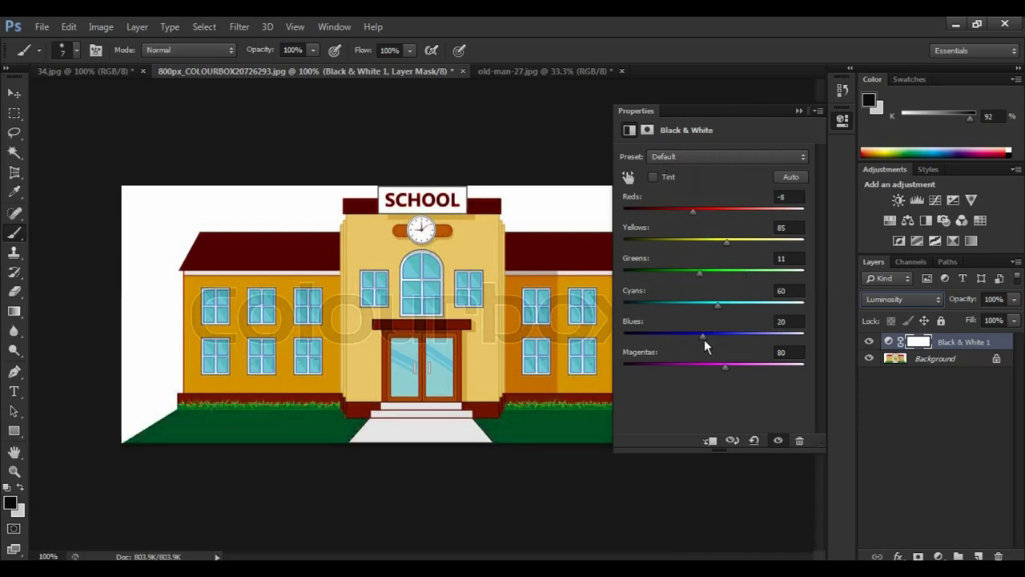
pyautogui.moveTo(704, 339)
pyautogui.mouseDown()
pyautogui.moveTo(725, 347)
pyautogui.moveTo(668, 338)
pyautogui.moveTo(662, 349)
pyautogui.mouseUp()
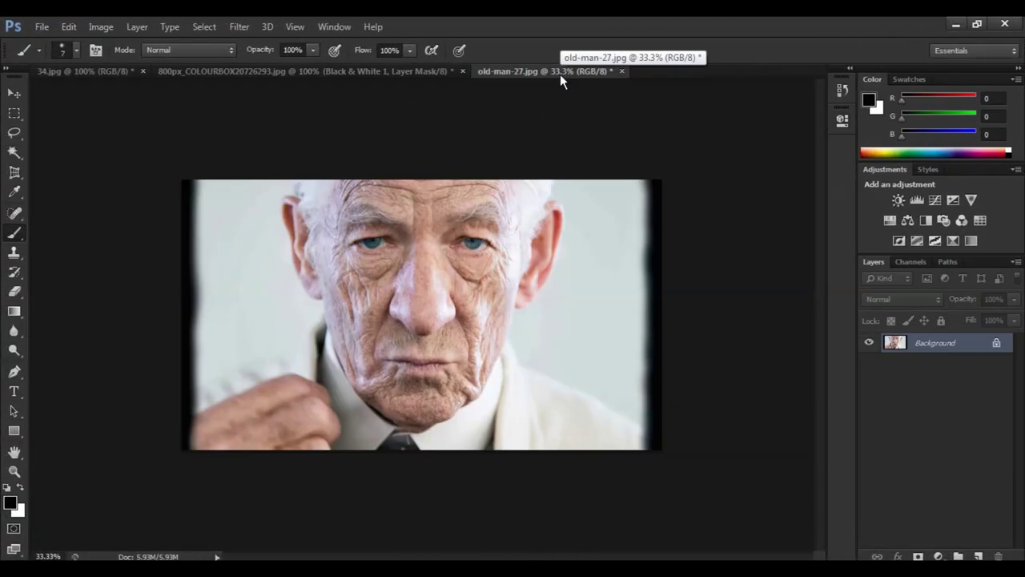
# Zoom the old-man-27.jpg portrait to 50%
pyautogui.hotkey('ctrl', '+')
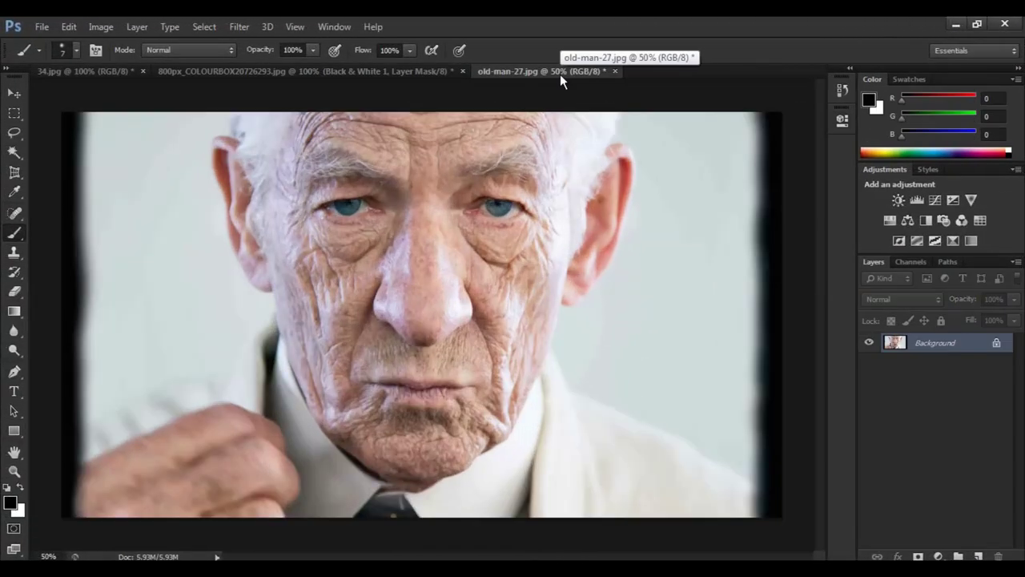
pyautogui.hotkey('ctrl', '-')
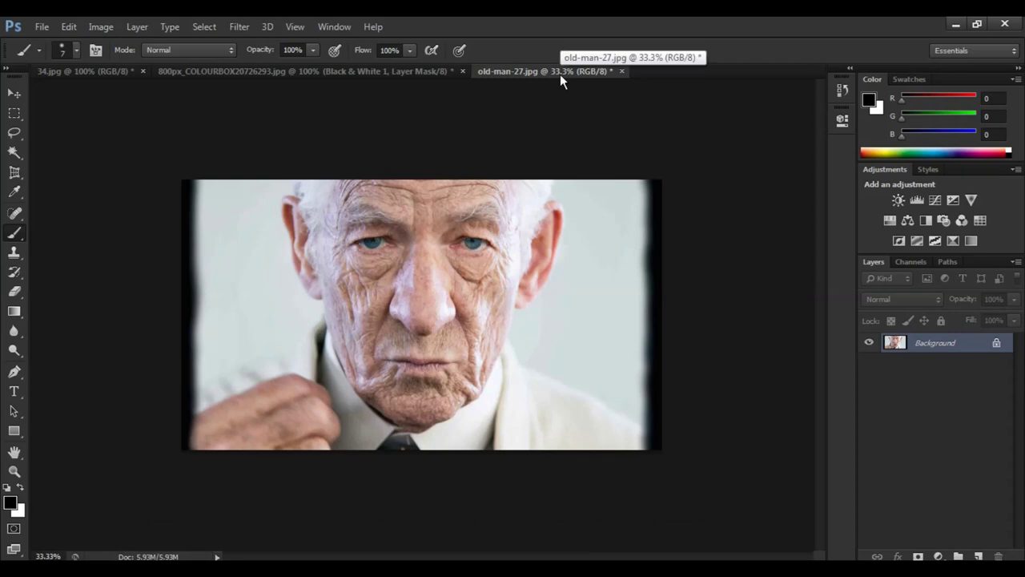
pyautogui.hotkey('ctrl', '+')
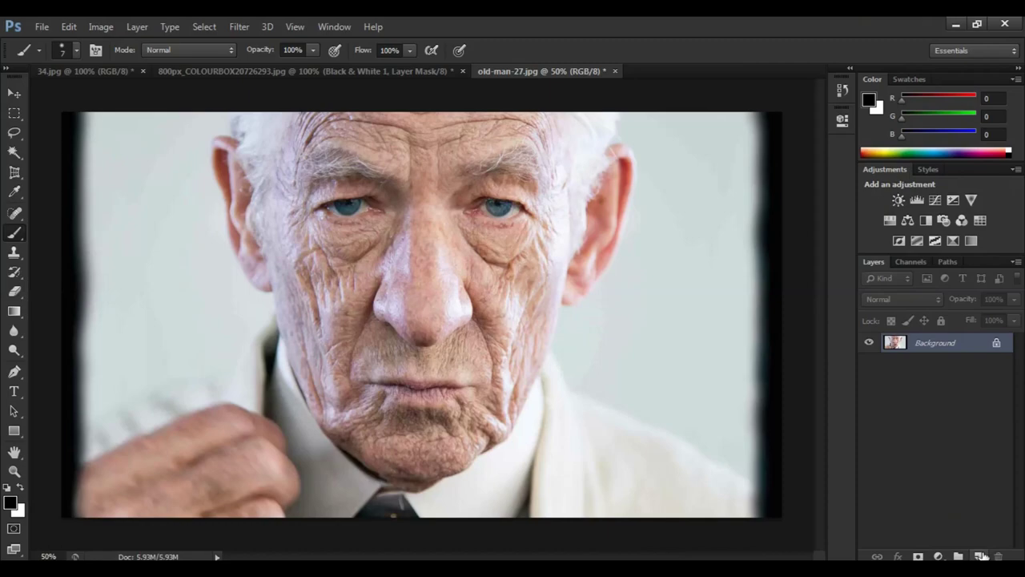
# Create an empty Layer 1 above Background and select the Spot Healing Brush Tool
pyautogui.click(982, 554)
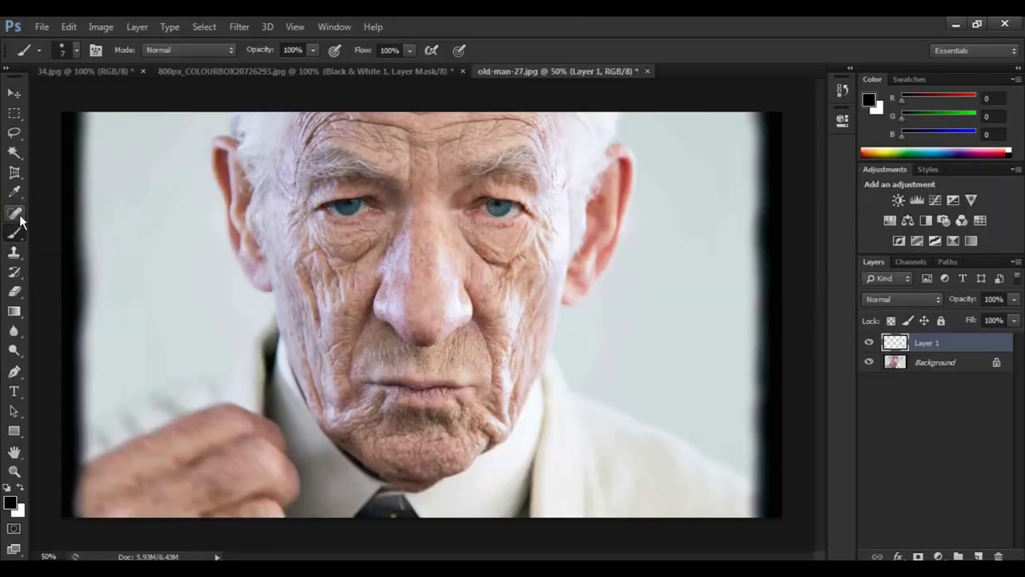
pyautogui.click(13, 213)
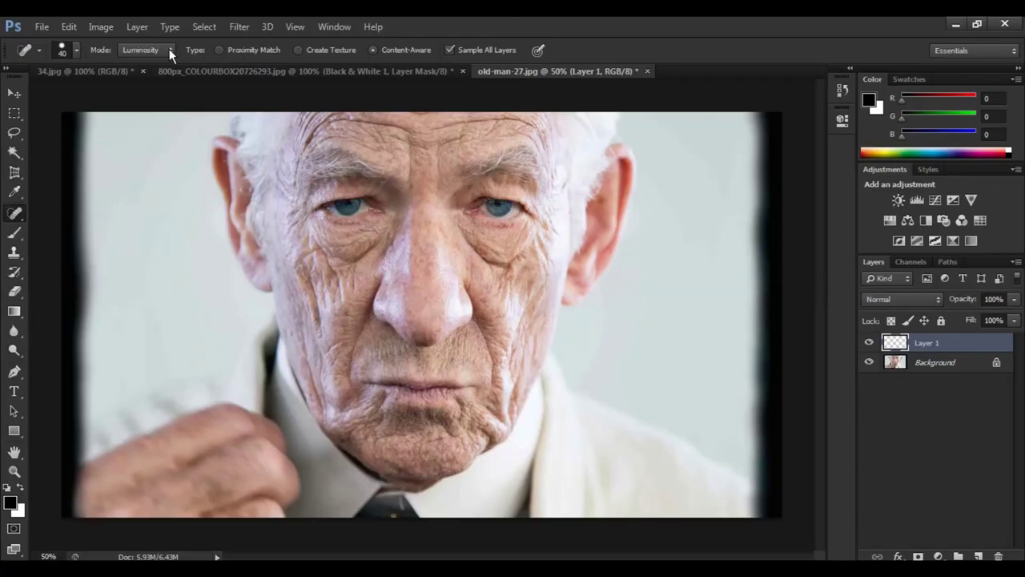
# Set the Spot Healing Brush mode to Normal in the options bar
pyautogui.click(167, 50)
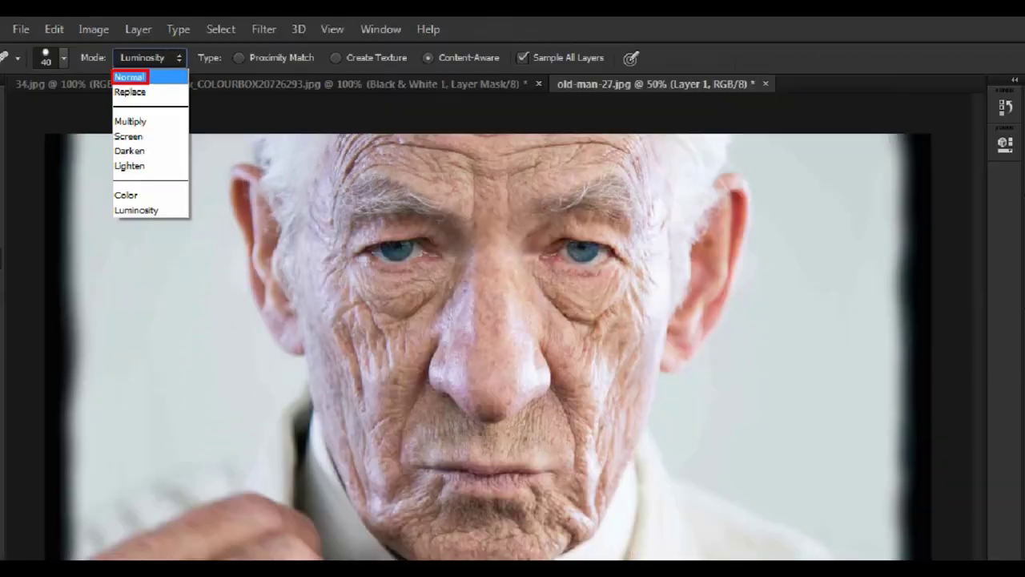
pyautogui.press('Escape')
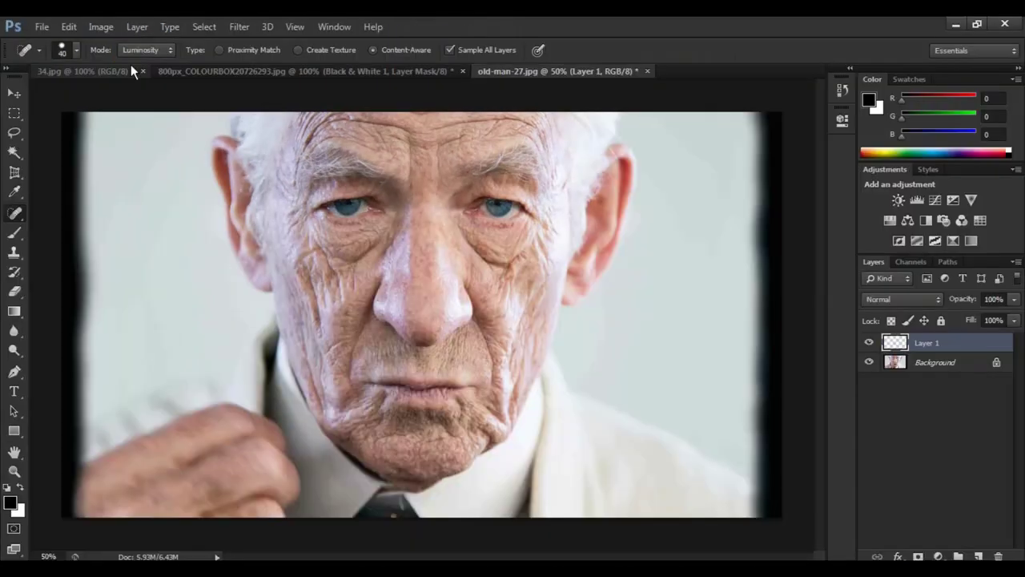
pyautogui.click(161, 49)
pyautogui.click(143, 36)
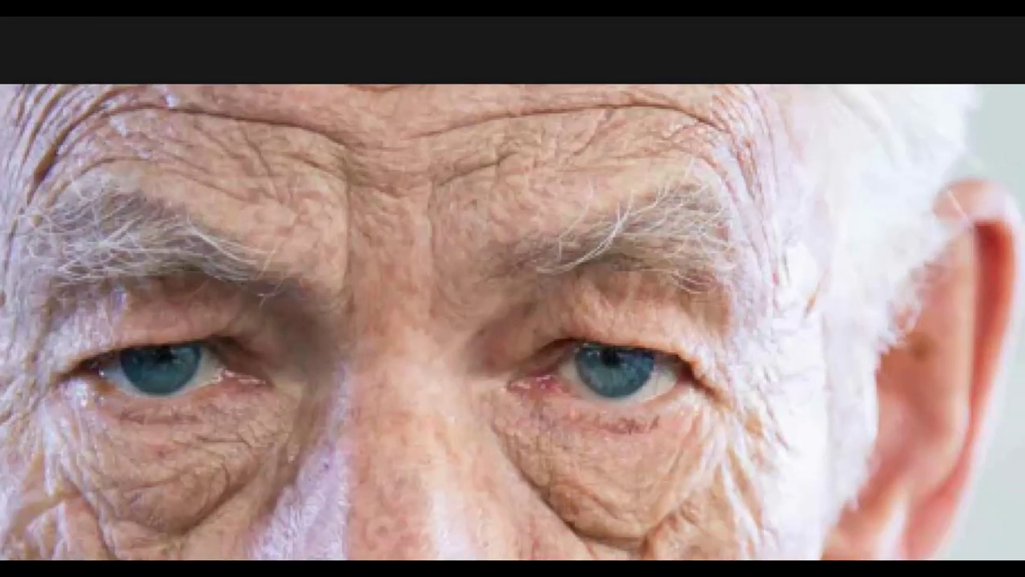
# Paint healing strokes over the old man's forehead wrinkles on Layer 1
pyautogui.click(439, 127)
pyautogui.moveTo(425, 134)
pyautogui.mouseDown()
pyautogui.moveTo(575, 101)
pyautogui.moveTo(675, 96)
pyautogui.mouseUp()
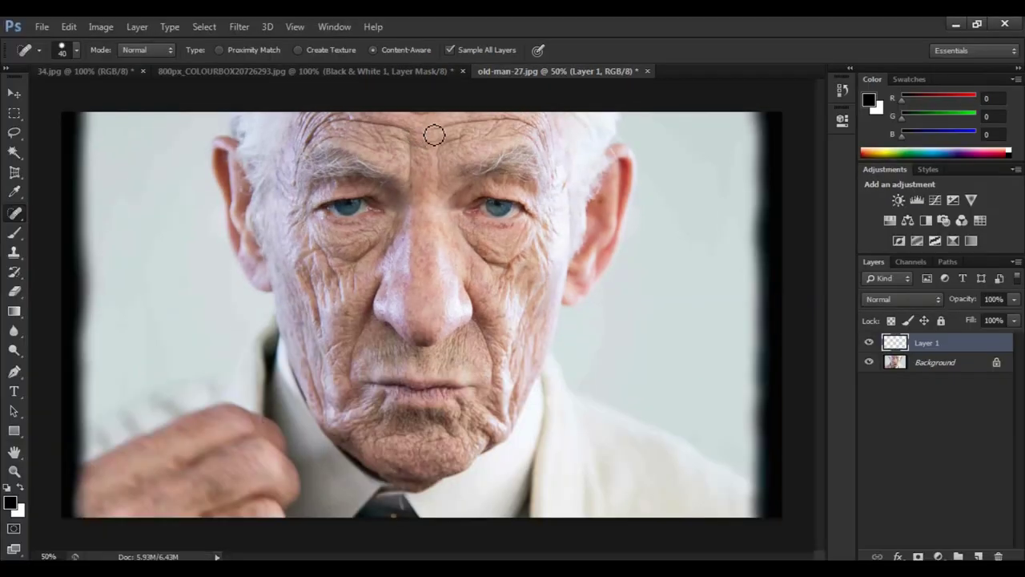
pyautogui.moveTo(435, 127); pyautogui.dragTo(526, 129)
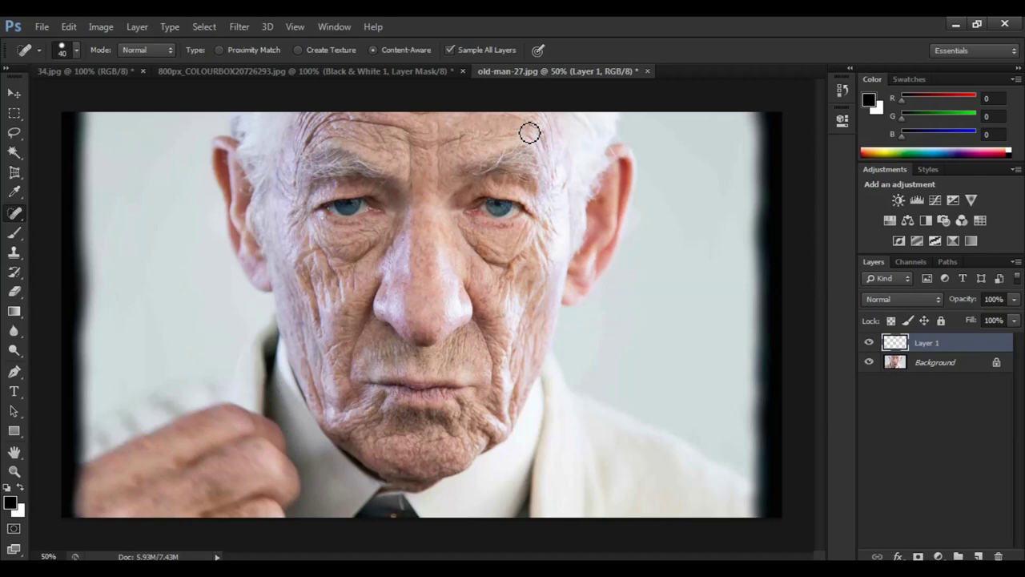
pyautogui.moveTo(408, 128); pyautogui.dragTo(328, 131)
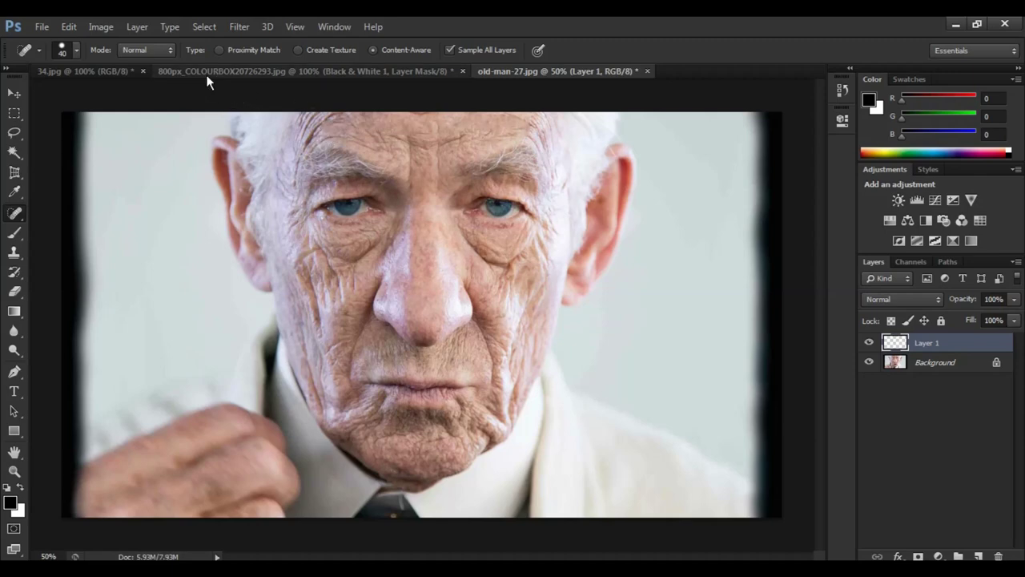
# Set the Spot Healing Brush to Lighten mode and heal the forehead and under-eye wrinkles on Layer 1
pyautogui.click(170, 51)
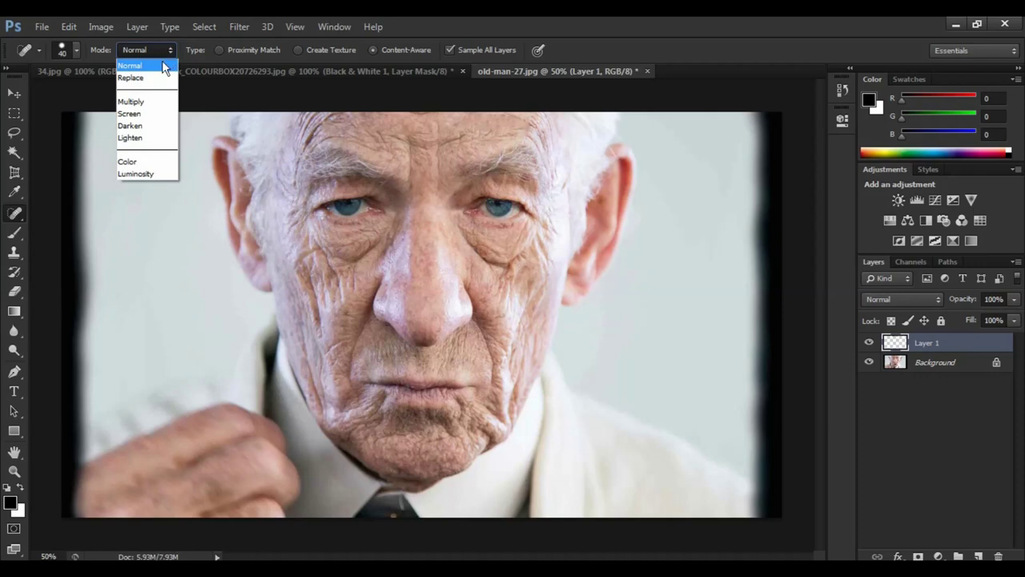
pyautogui.click(130, 138)
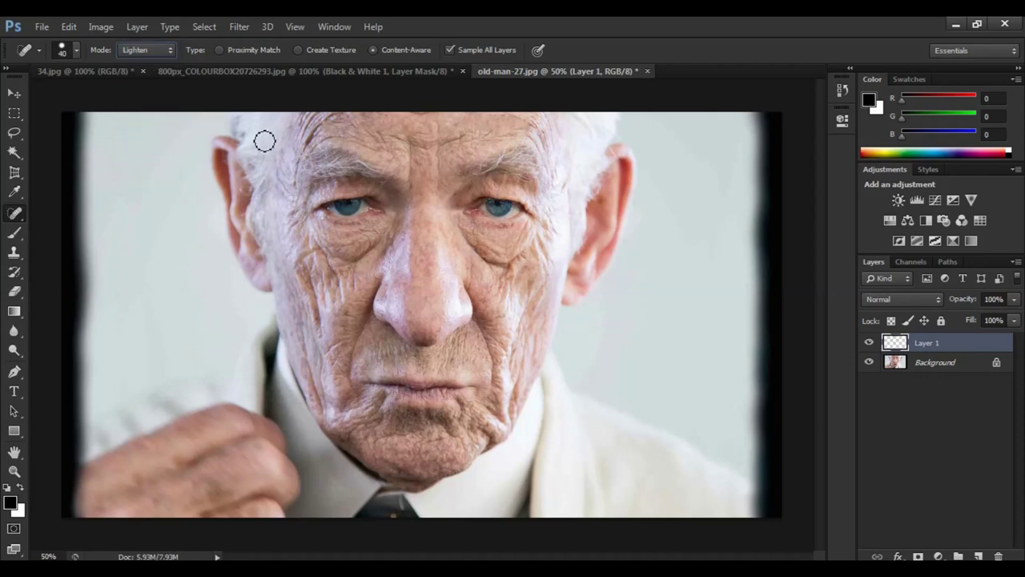
pyautogui.moveTo(466, 141); pyautogui.dragTo(404, 142)
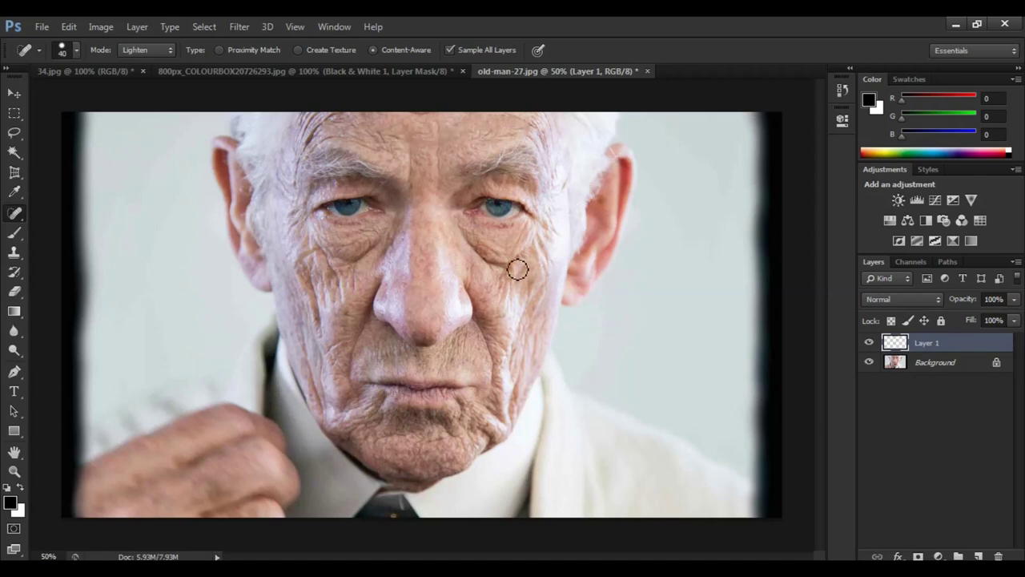
pyautogui.moveTo(522, 263); pyautogui.dragTo(478, 251)
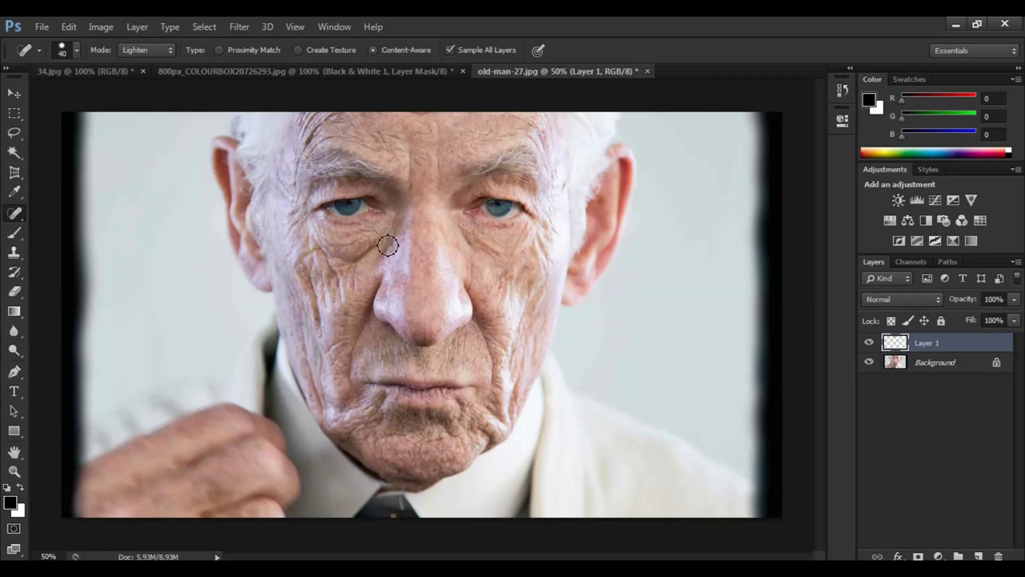
pyautogui.moveTo(382, 245); pyautogui.dragTo(325, 251)
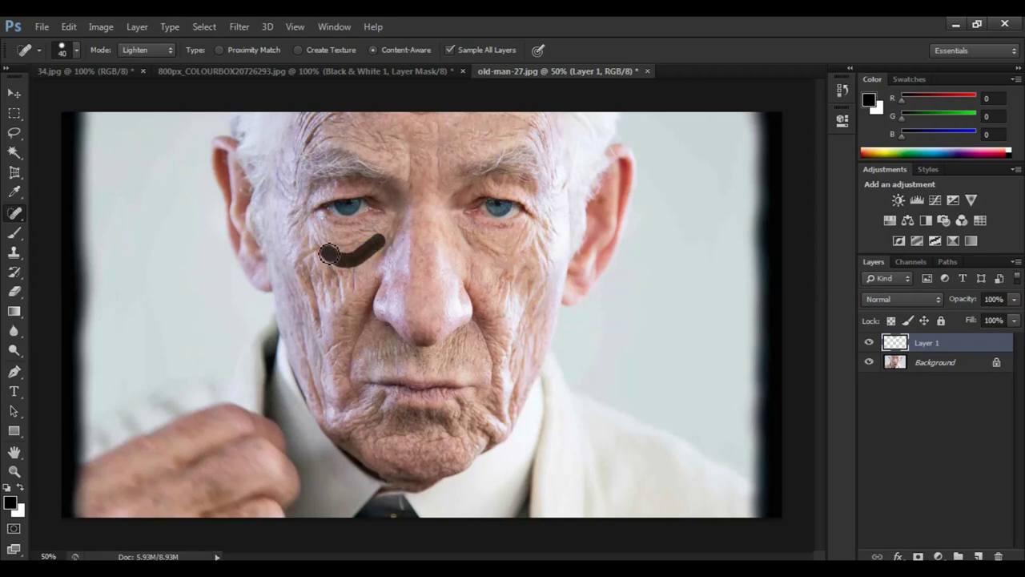